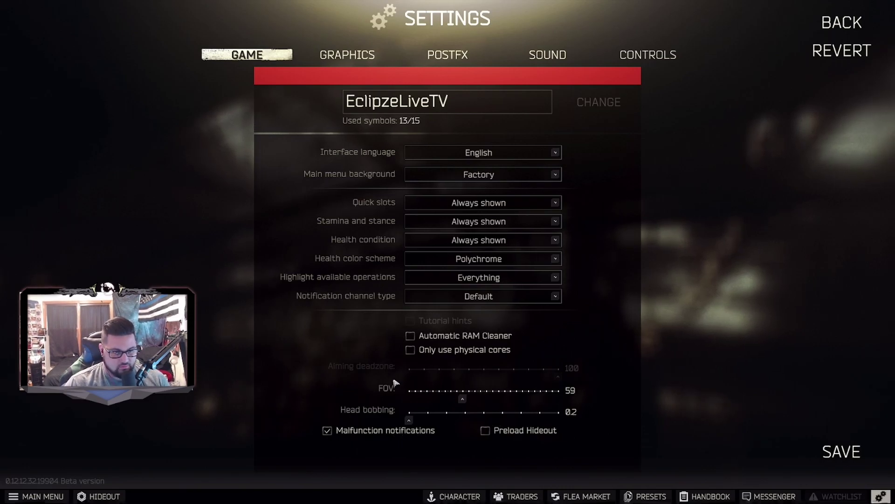
Switch Escape from Tarkov's Settings to the Graphics page.
click(347, 55)
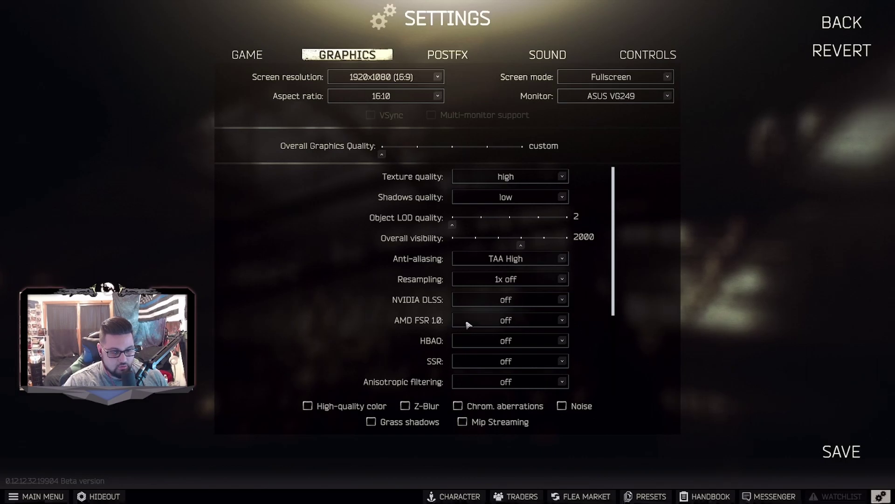
scroll(524, 335, down, 1)
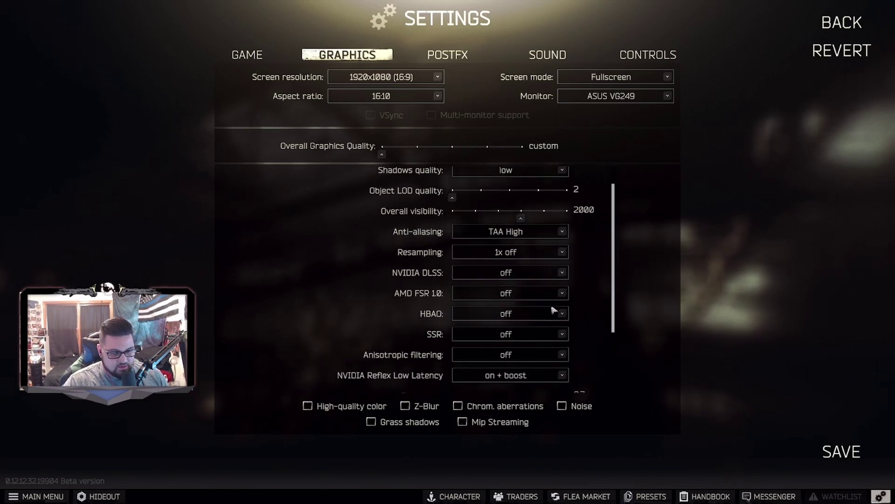
scroll(519, 317, down, 4)
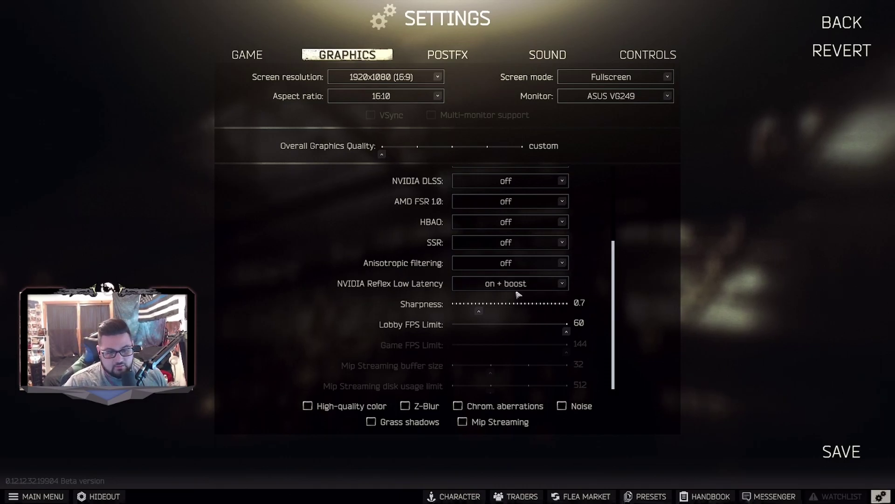
scroll(561, 287, down, 1)
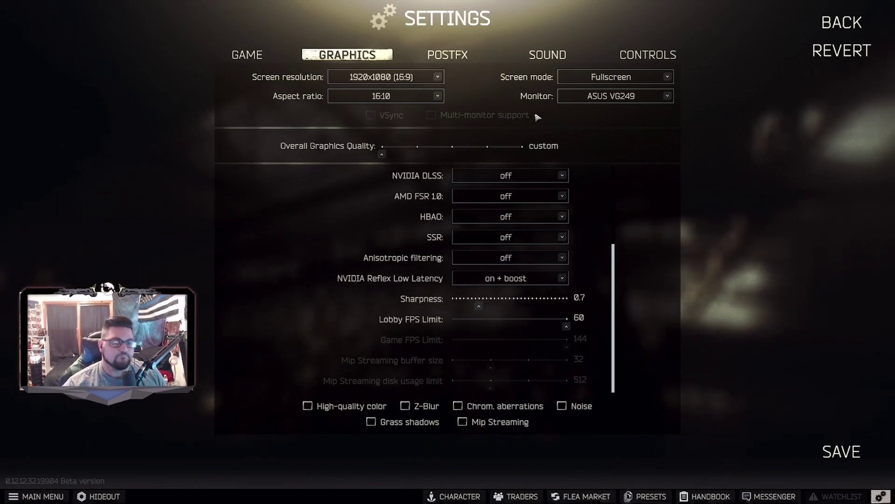
Switch Escape from Tarkov's Settings to the PostFX page.
click(439, 57)
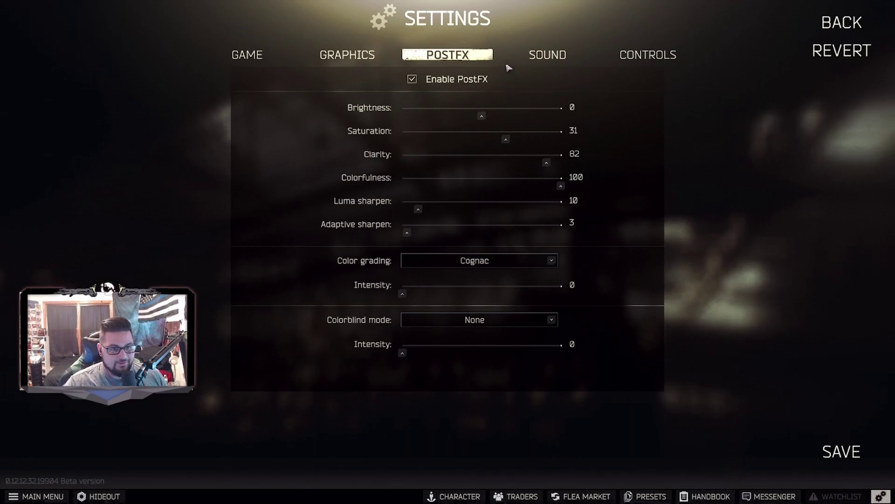
Review the Sound and Controls settings pages, then return to Graphics.
click(547, 55)
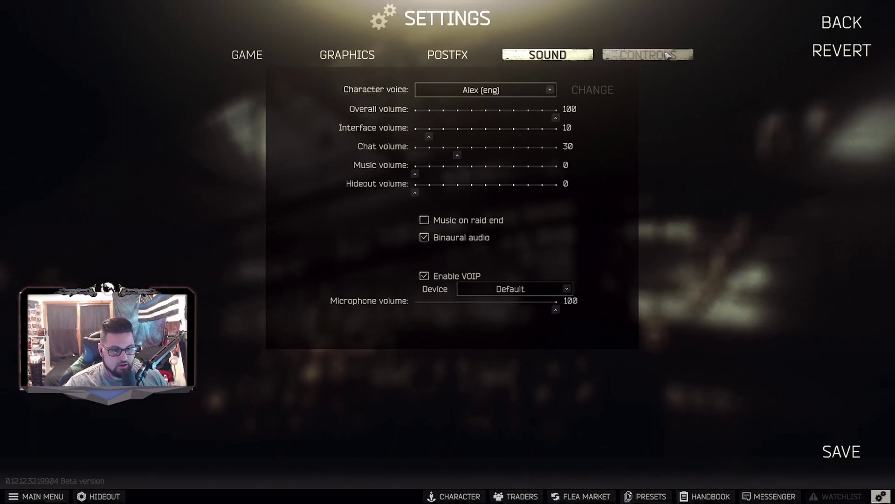
click(648, 54)
scroll(434, 231, down, 5)
scroll(490, 211, up, 2)
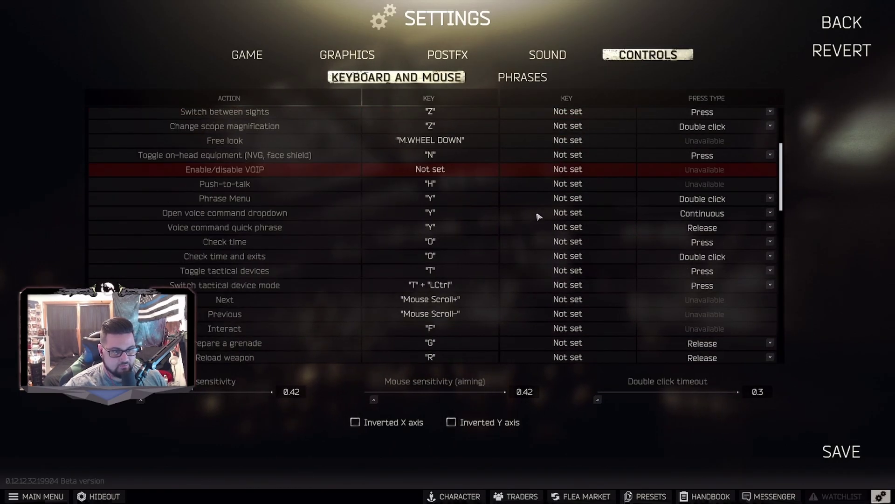
scroll(593, 146, up, 2)
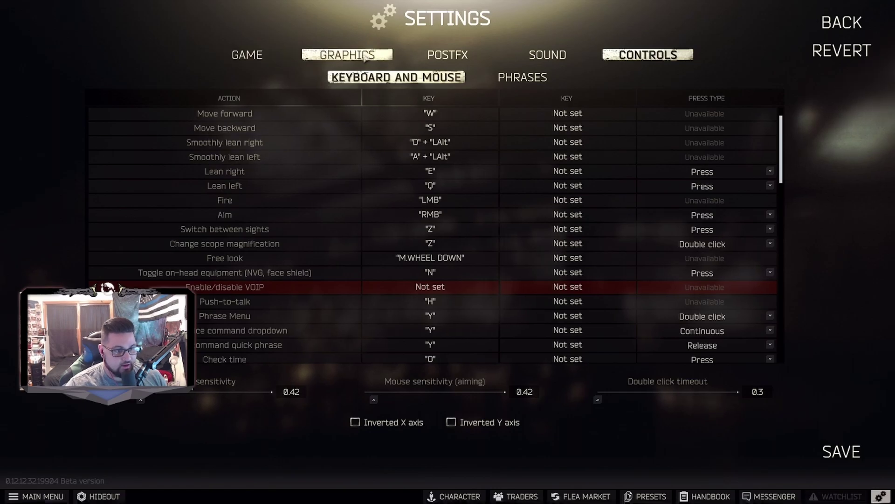
click(347, 54)
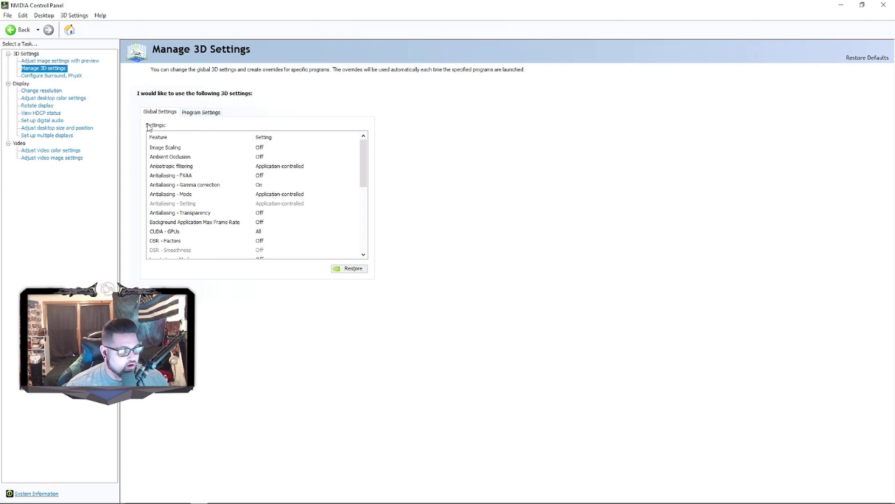
mouse_move(166, 147)
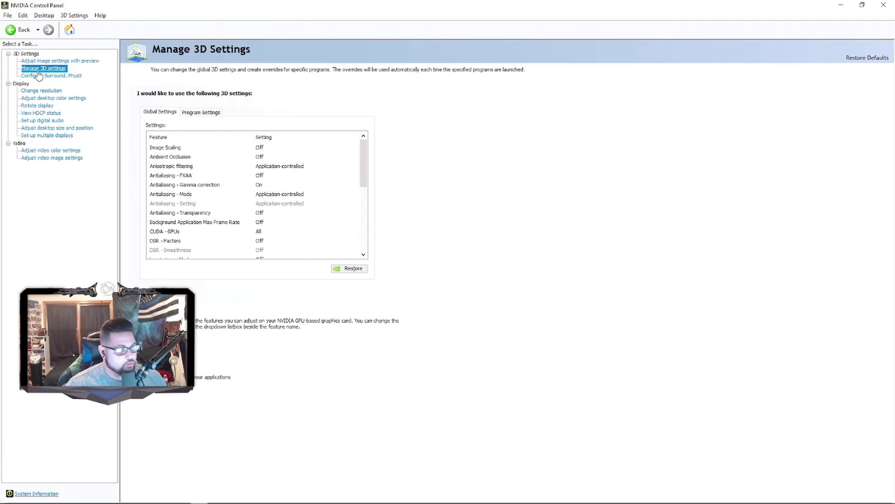
Select Escape From Tarkov on the Program Settings tab to customize its 3D settings.
click(200, 114)
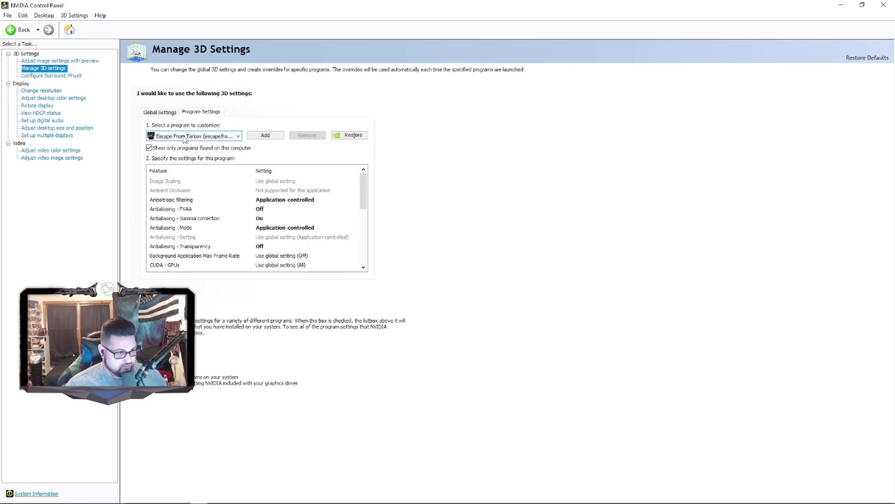
click(226, 137)
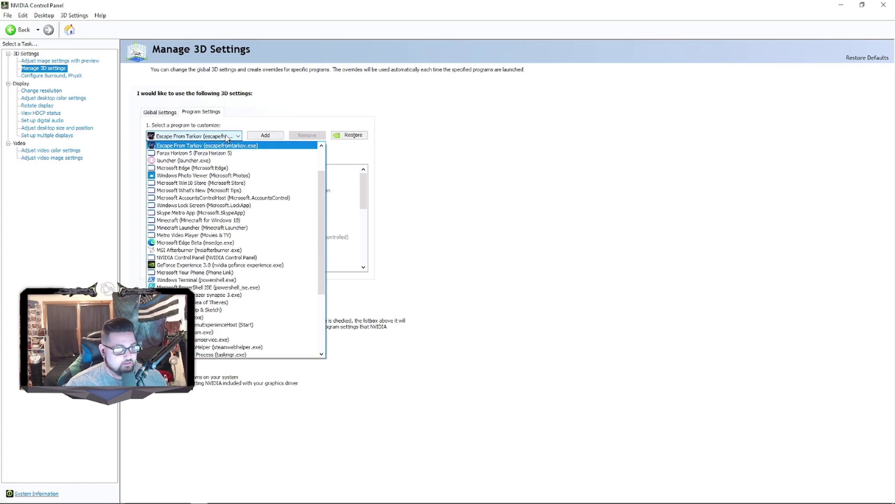
click(234, 147)
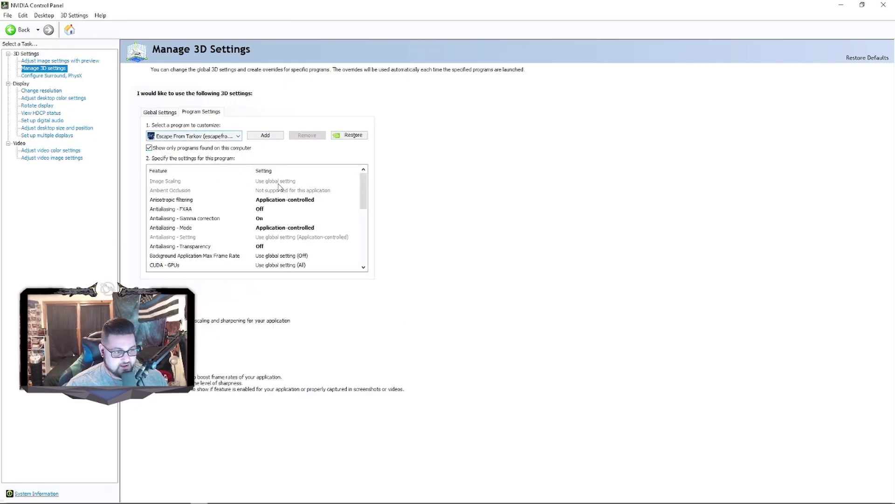
mouse_move(364, 188)
mouse_down()
mouse_move(364, 259)
mouse_move(365, 187)
mouse_up()
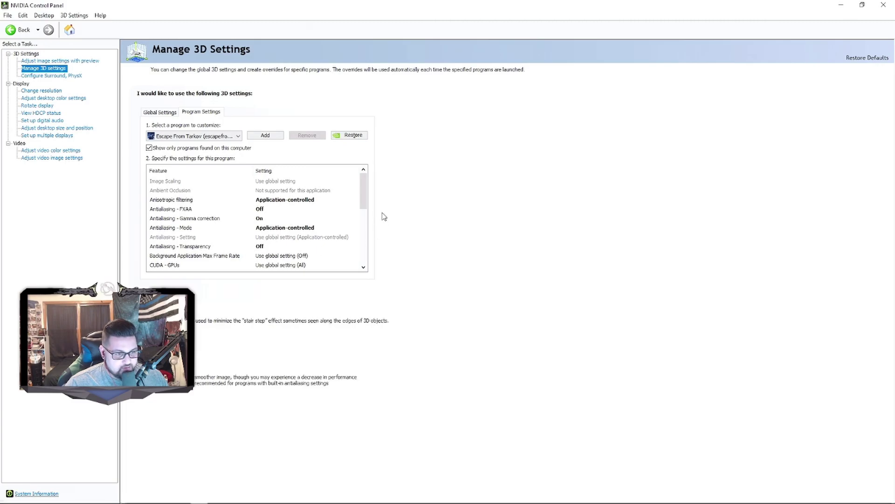
drag(364, 188, 369, 223)
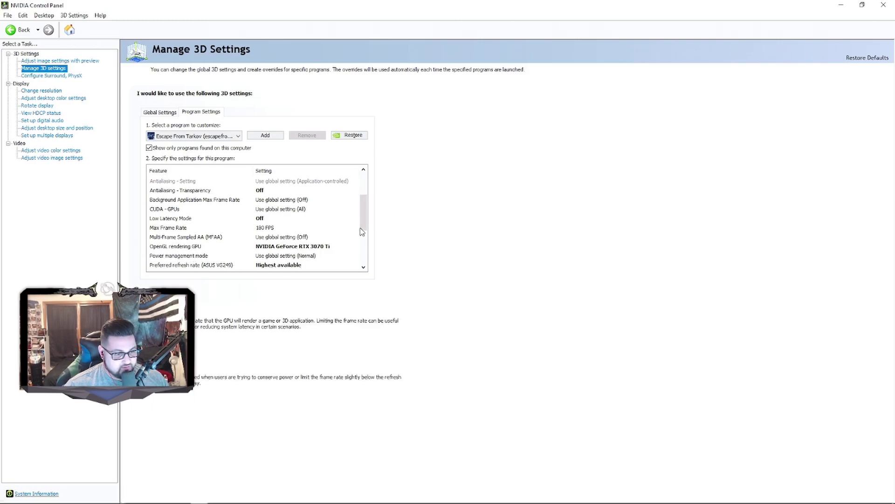
scroll(300, 250, down, 1)
scroll(287, 242, down, 1)
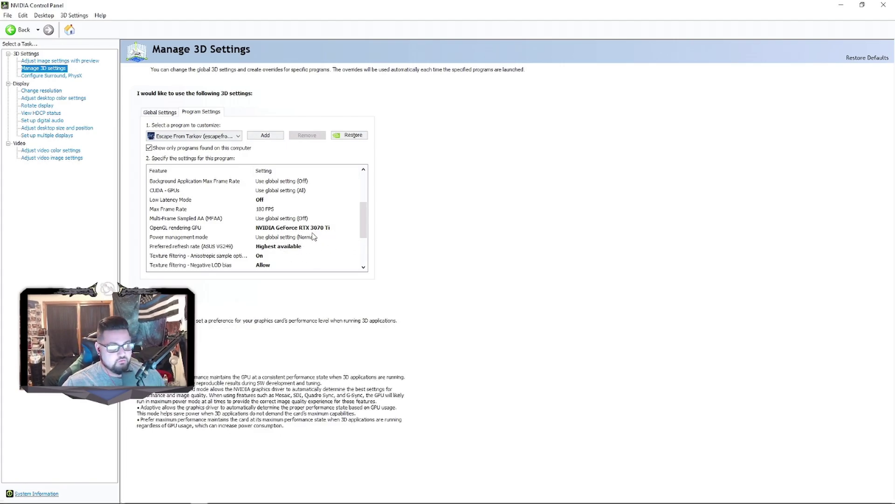
Expand the Power management mode dropdown for Escape From Tarkov.
click(279, 238)
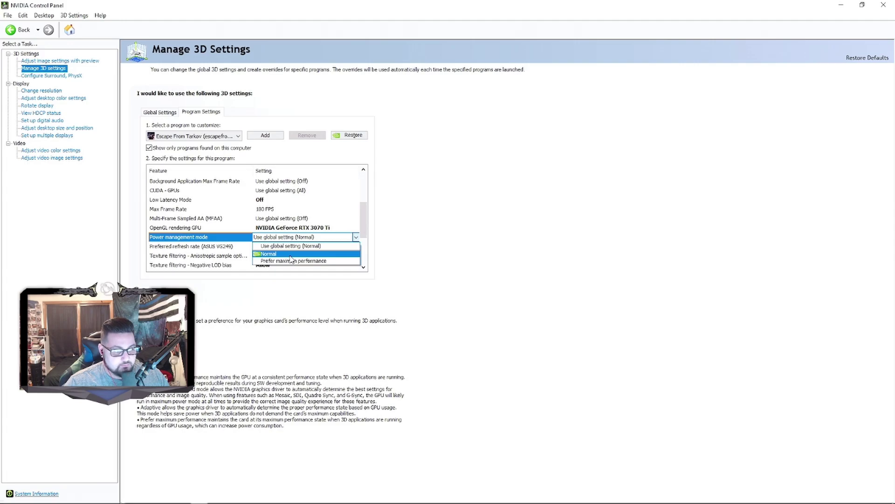
Choose Normal for Escape From Tarkov's power management mode.
click(292, 258)
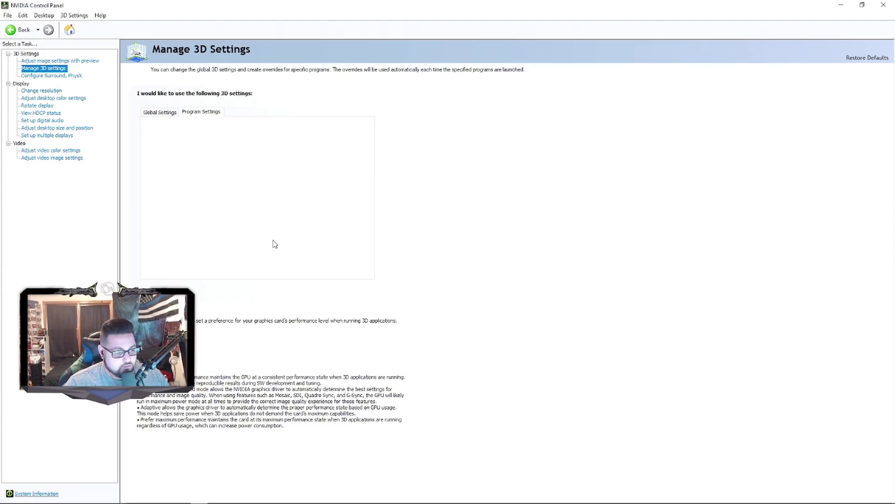
drag(367, 210, 369, 245)
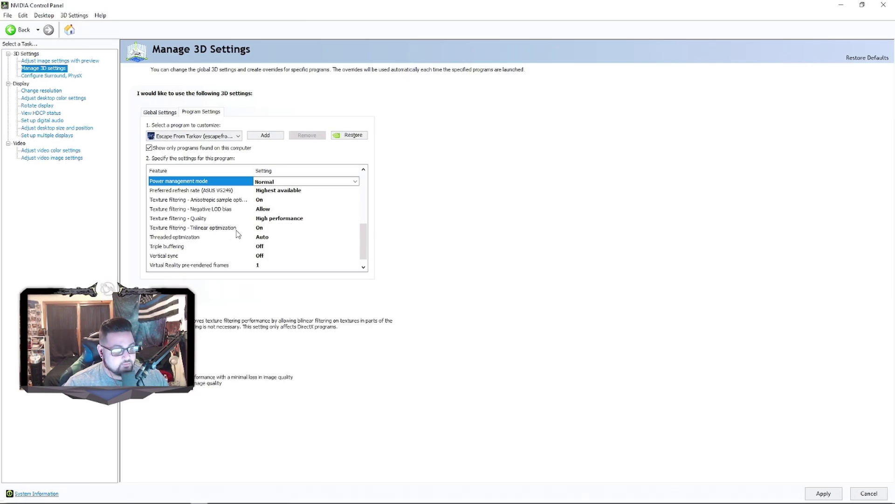
scroll(336, 251, down, 1)
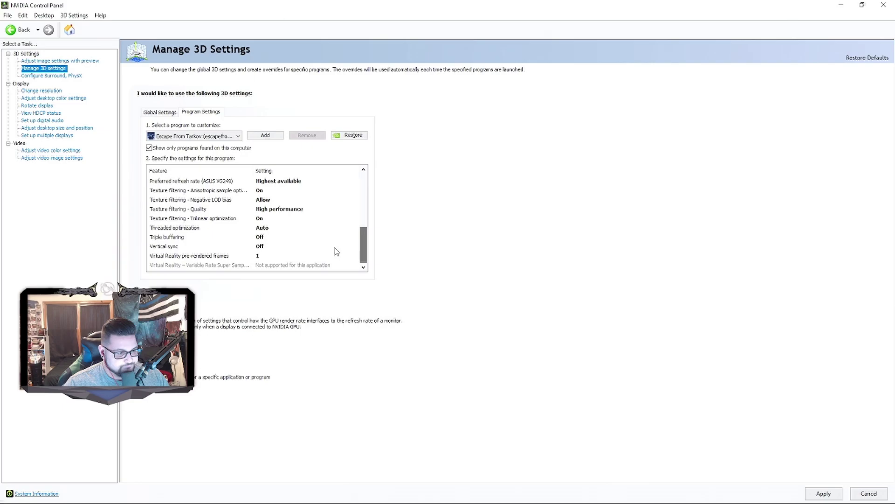